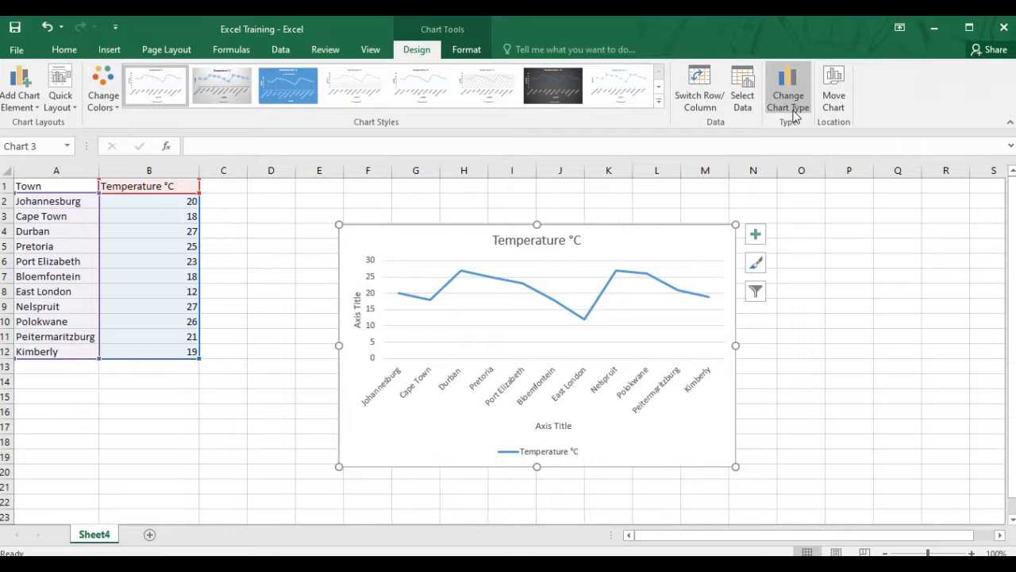
Open the Change Chart Type dialog and browse the recommended chart types for the temperature data
{"action": "left_click", "coordinate": [797, 100]}
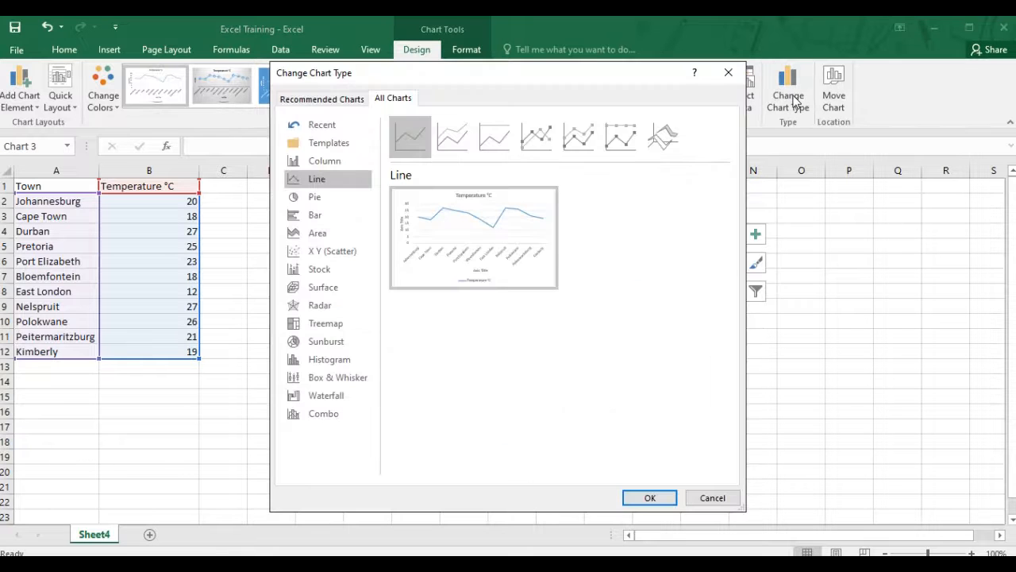
{"action": "left_click", "coordinate": [323, 97]}
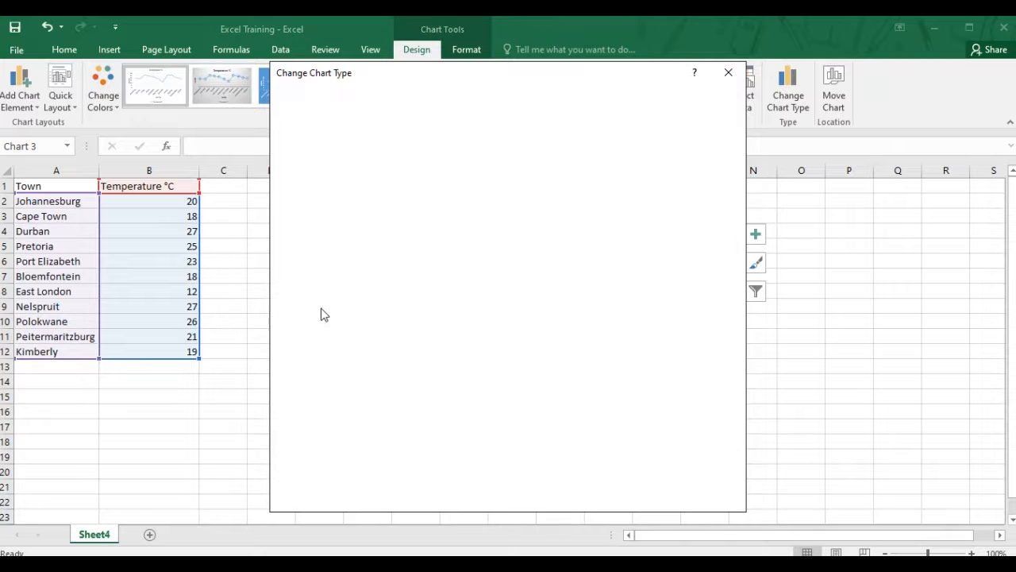
{"action": "left_click", "coordinate": [321, 198]}
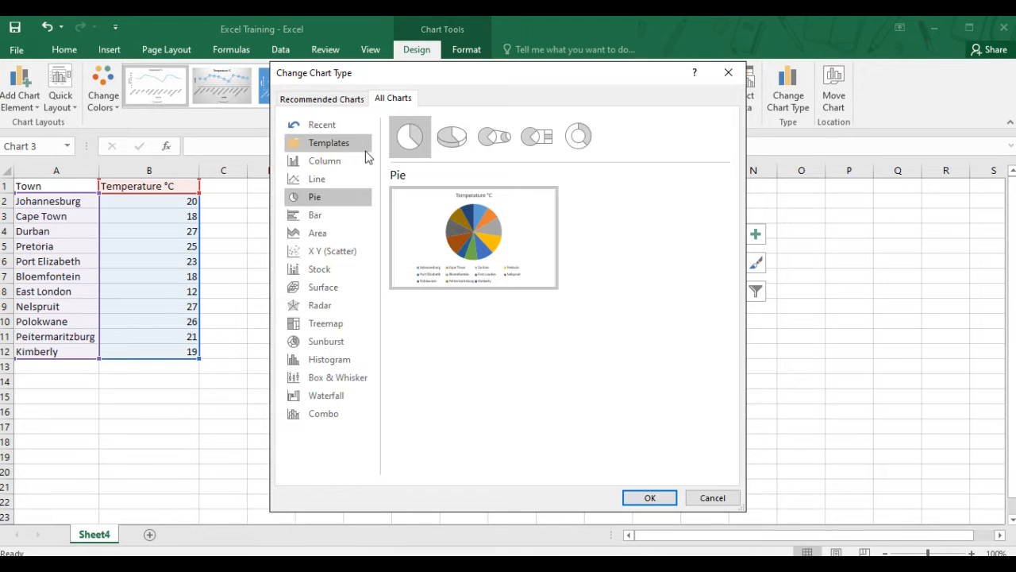
{"action": "left_click", "coordinate": [323, 99]}
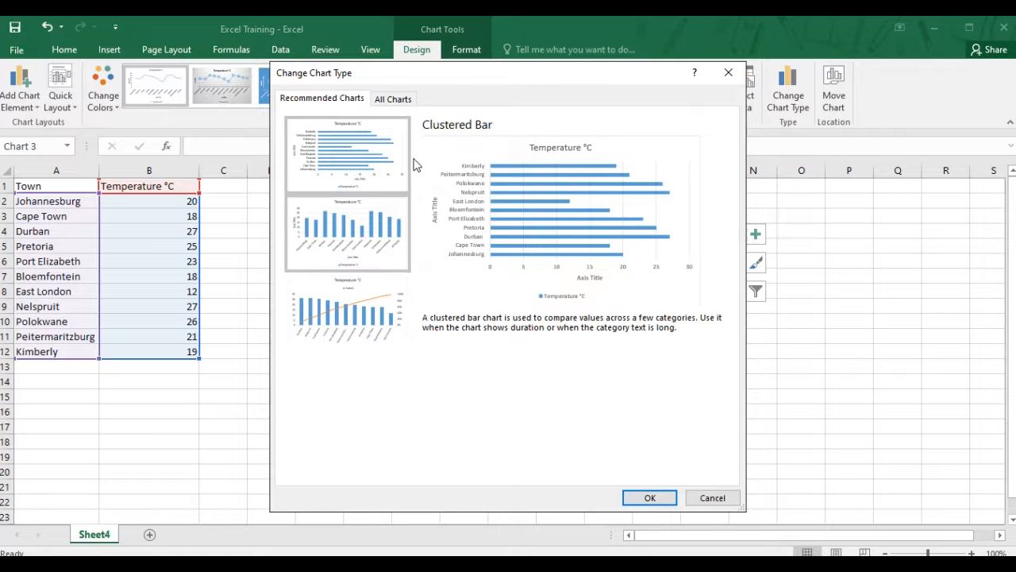
{"action": "left_click", "coordinate": [359, 231]}
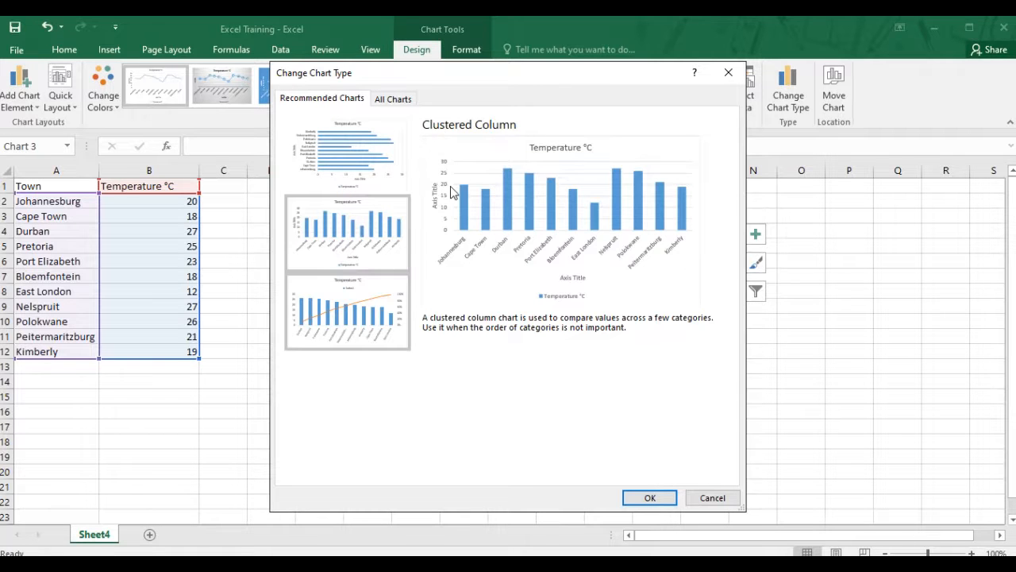
{"action": "left_click", "coordinate": [363, 310]}
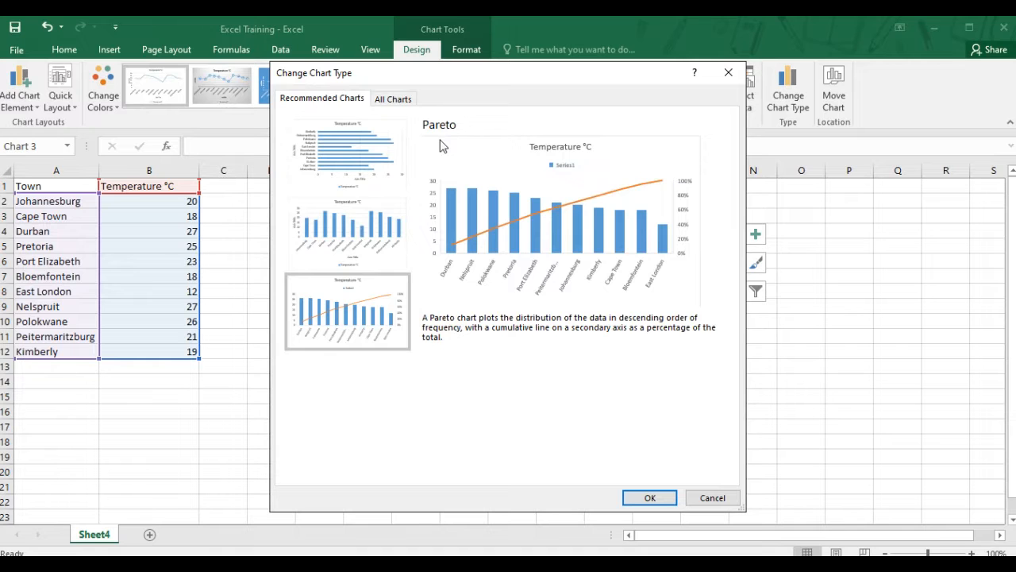
Change the temperature chart to a Pie chart
{"action": "left_click", "coordinate": [393, 99]}
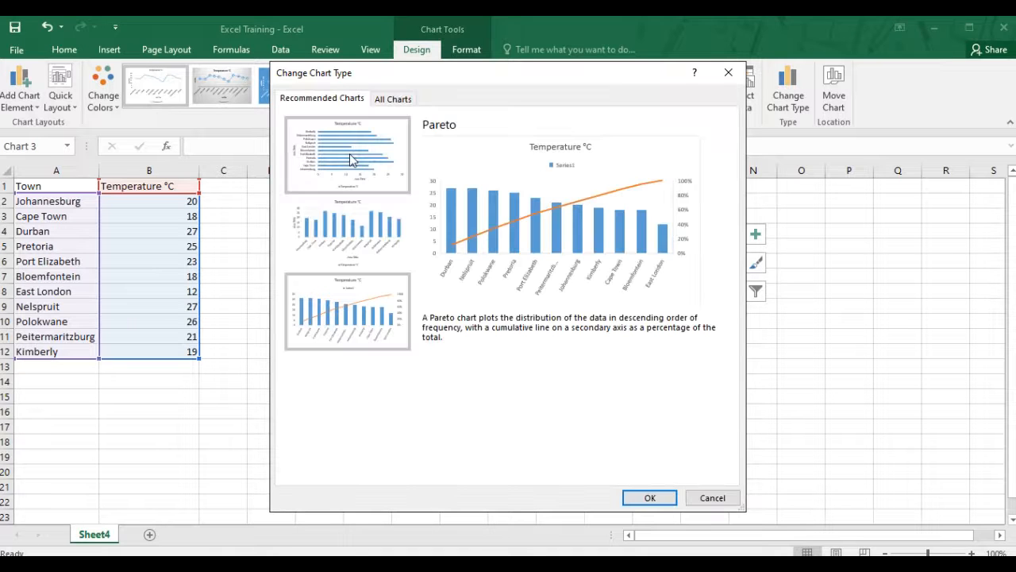
{"action": "left_click", "coordinate": [393, 100]}
{"action": "left_click", "coordinate": [365, 102]}
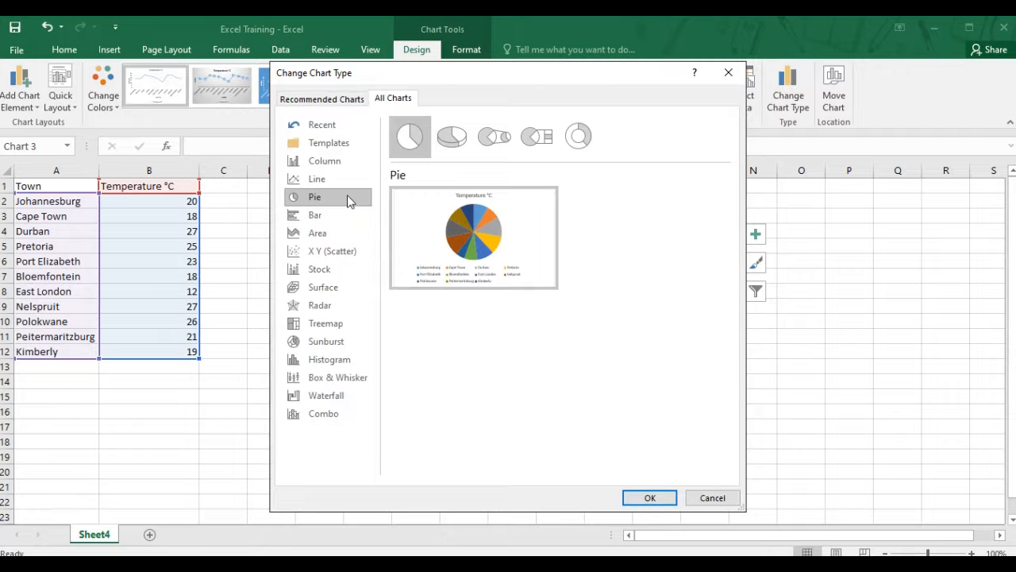
{"action": "left_click", "coordinate": [347, 195]}
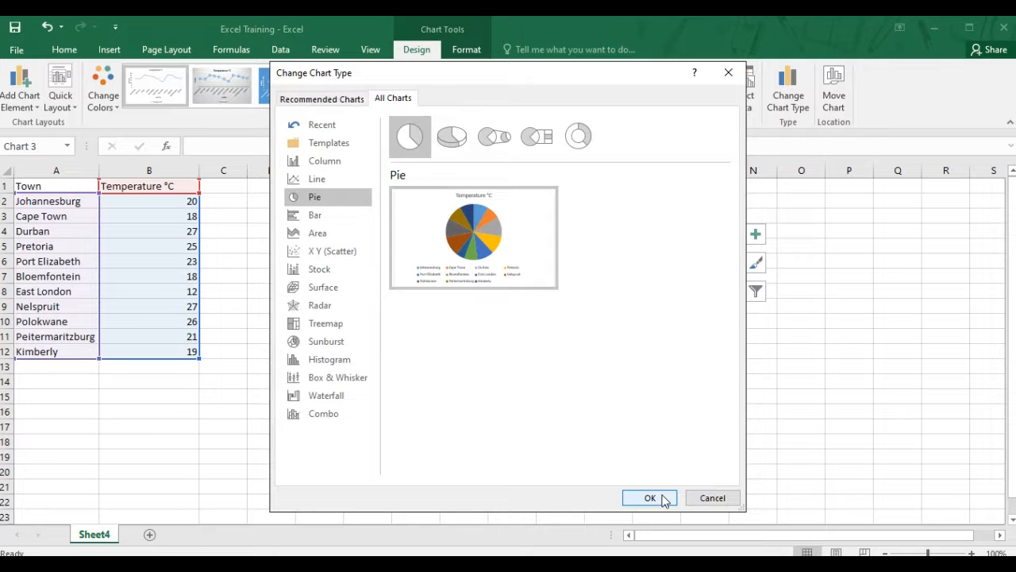
{"action": "left_click", "coordinate": [650, 498]}
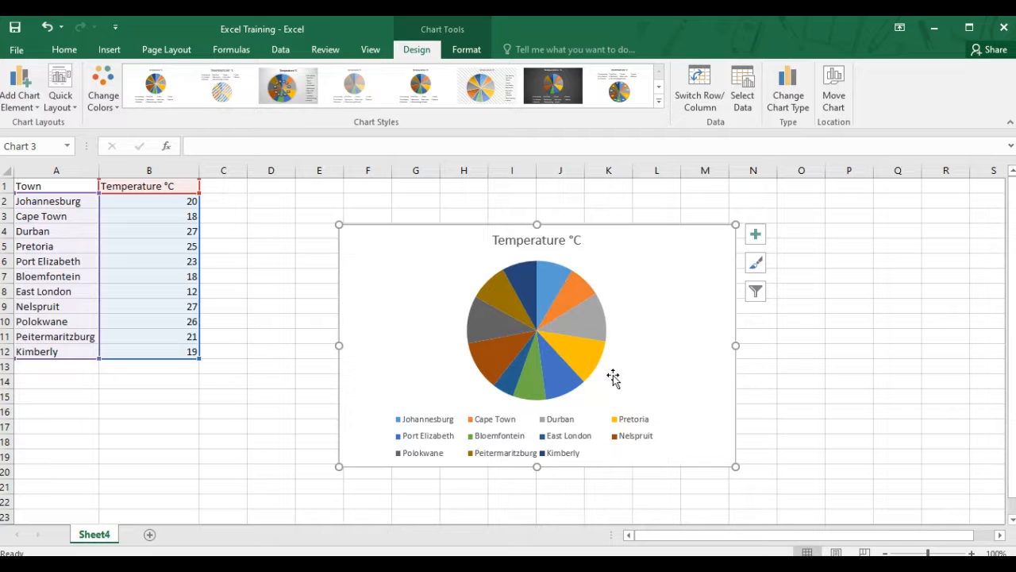
Pull the Pretoria slice out from the rest of the pie
{"action": "mouse_move", "coordinate": [597, 360]}
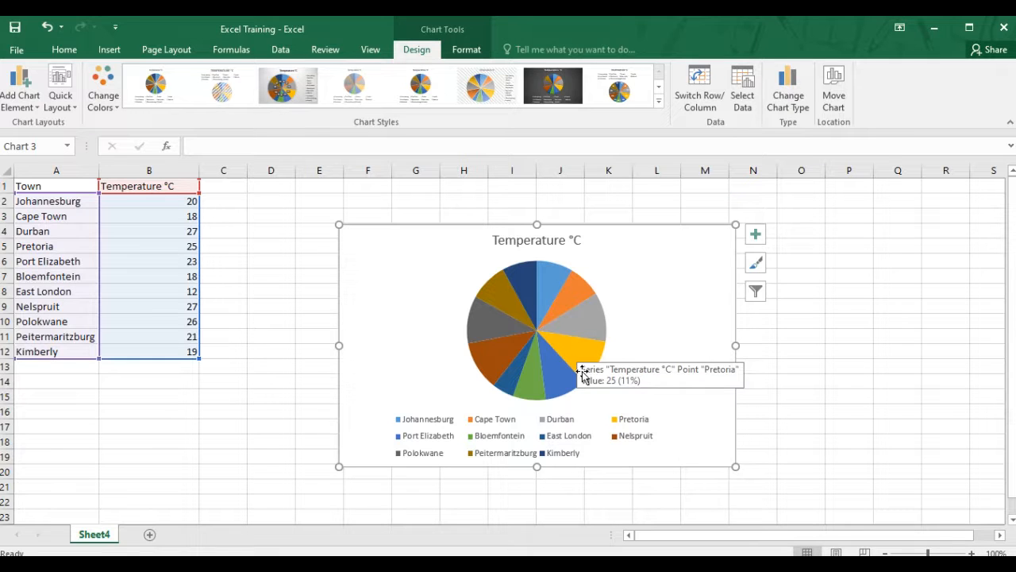
{"action": "left_click", "coordinate": [569, 348]}
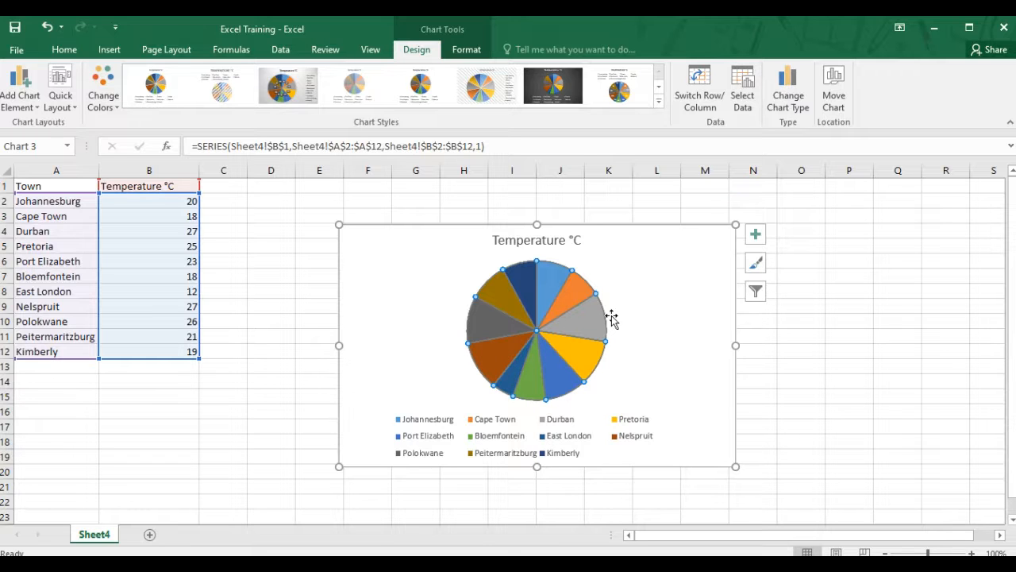
{"action": "left_click", "coordinate": [579, 355]}
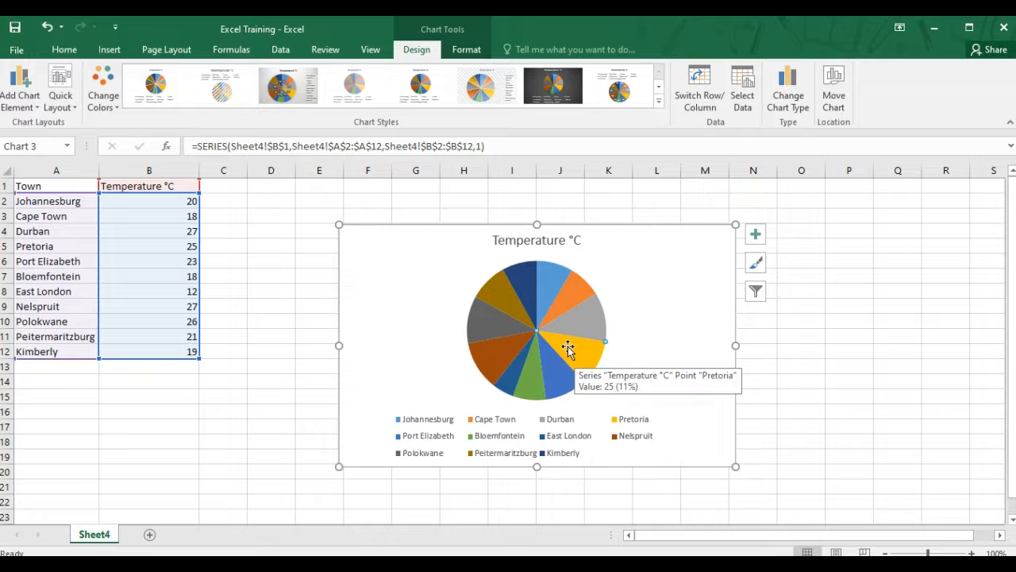
{"action": "left_click", "coordinate": [567, 347]}
{"action": "left_click_drag", "start_coordinate": [568, 347], "coordinate": [588, 357]}
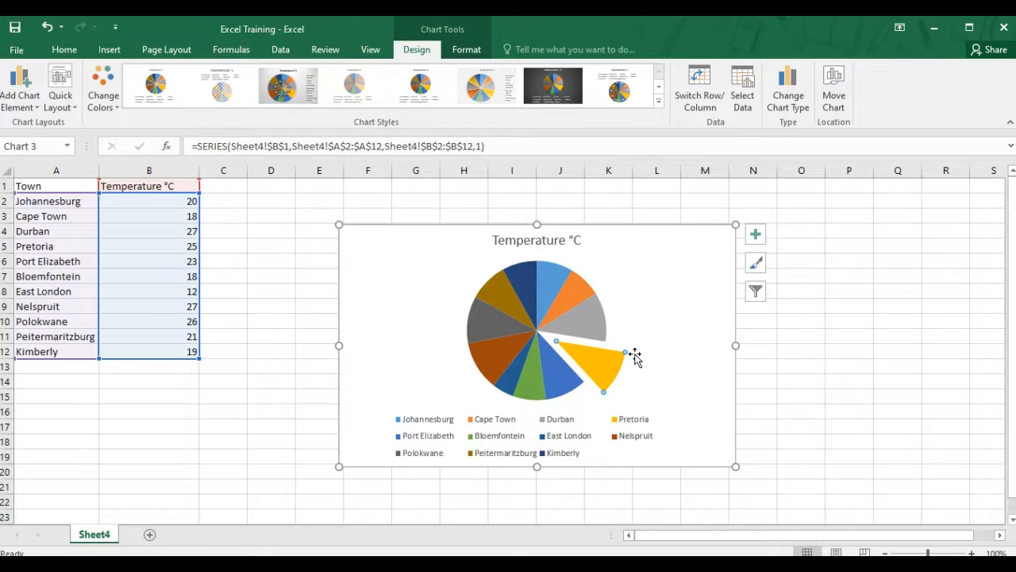
Open the Pretoria slice's data point formatting and set its point explosion to 40%
{"action": "mouse_move", "coordinate": [604, 373]}
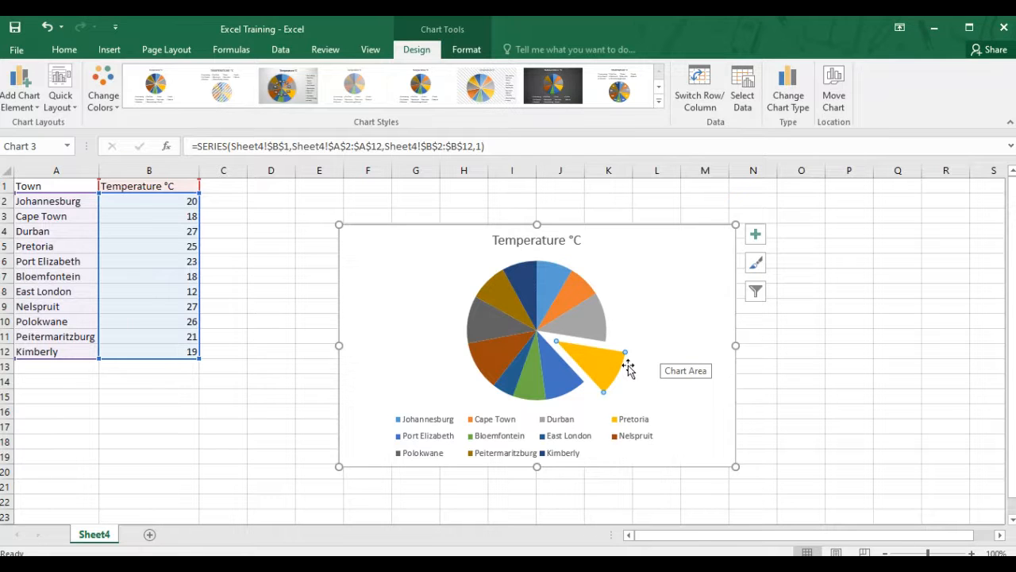
{"action": "left_click", "coordinate": [628, 368]}
{"action": "mouse_move", "coordinate": [600, 369]}
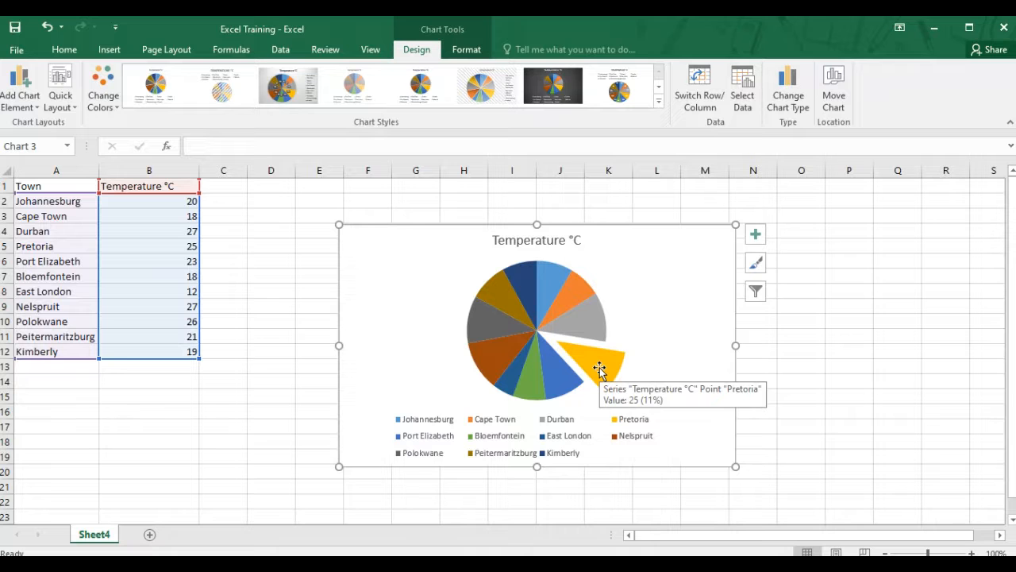
{"action": "double_click", "coordinate": [600, 369]}
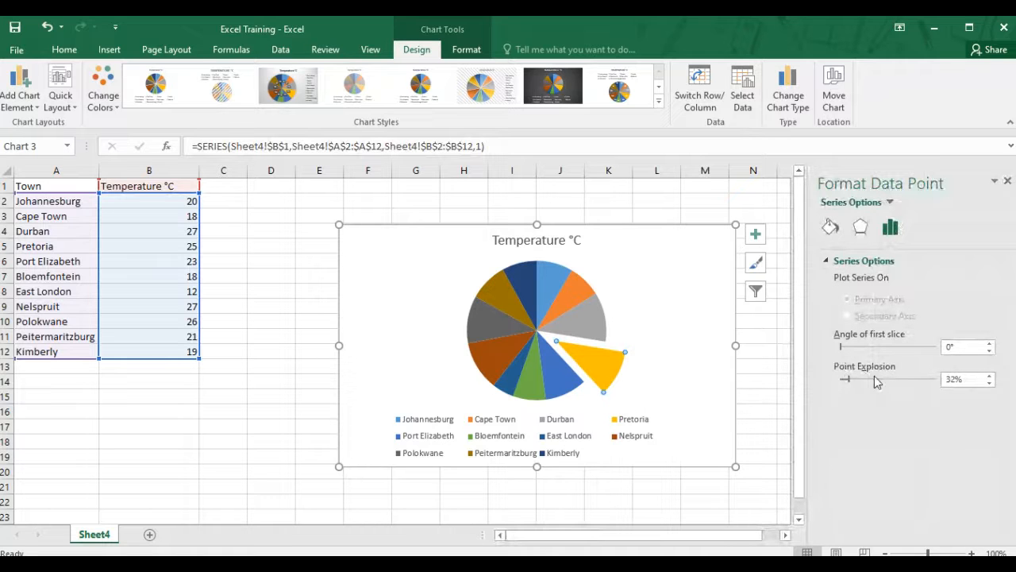
{"action": "left_click", "coordinate": [957, 378]}
{"action": "key", "text": "BackSpace"}
{"action": "type", "text": "0"}
{"action": "key", "text": "Return"}
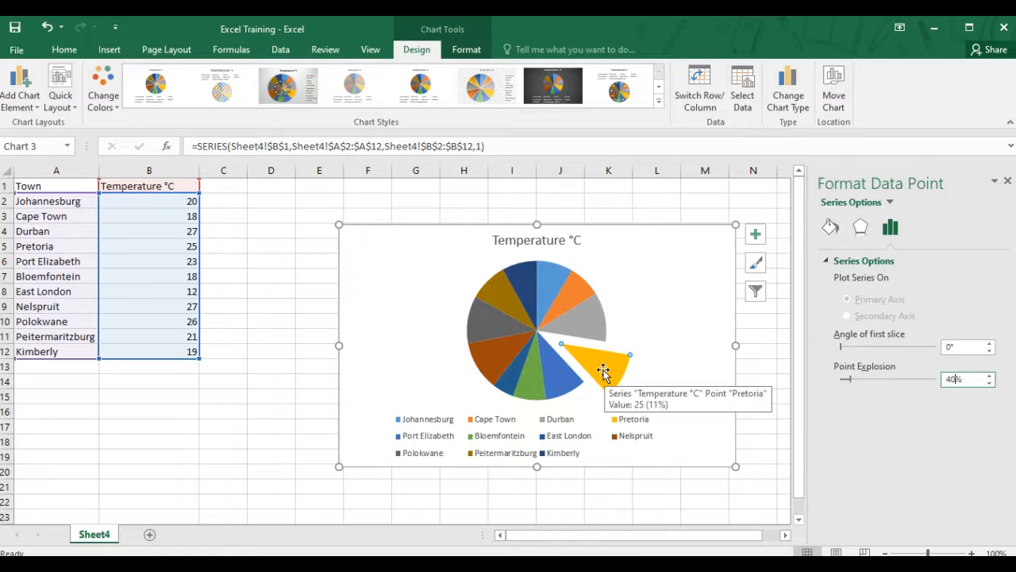
Return the Pretoria slice's point explosion to 0% and close the formatting pane
{"action": "left_click_drag", "start_coordinate": [604, 373], "coordinate": [579, 357]}
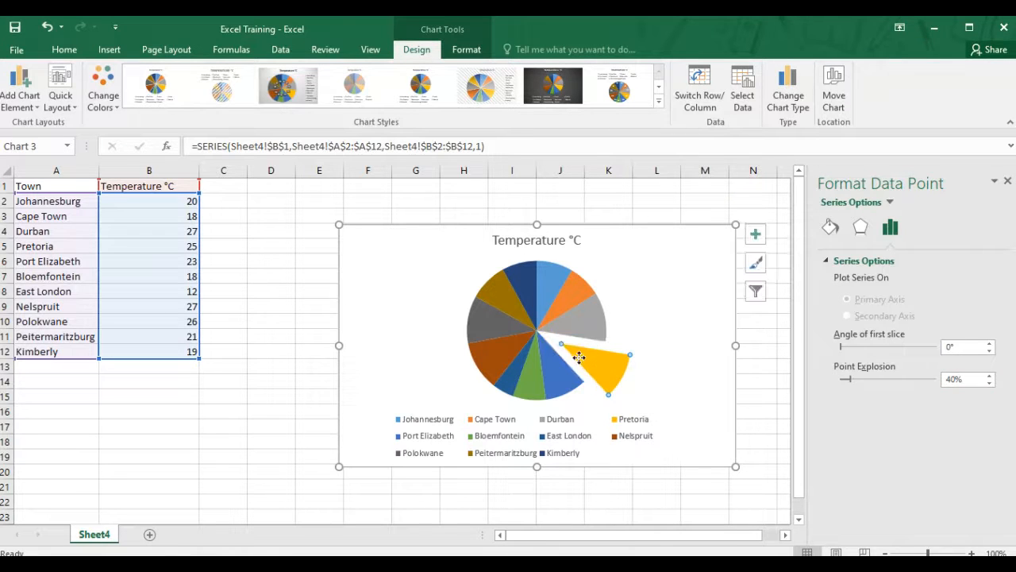
{"action": "left_click_drag", "start_coordinate": [846, 379], "coordinate": [840, 380]}
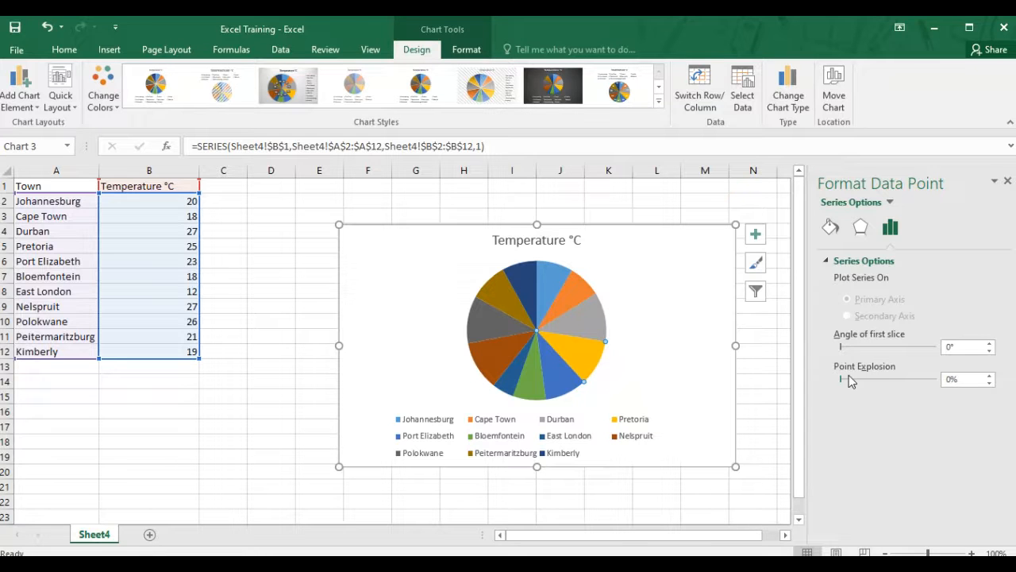
{"action": "left_click", "coordinate": [1007, 181]}
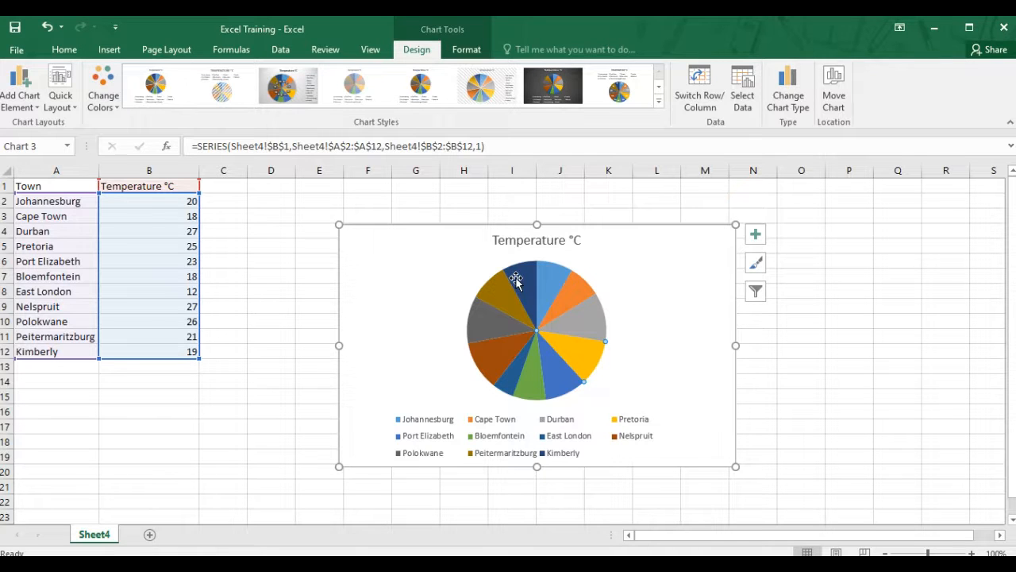
Filter the chart to hide Johannesburg, Cape Town, Durban, Pretoria and Port Elizabeth, then close the filter
{"action": "left_click", "coordinate": [754, 294]}
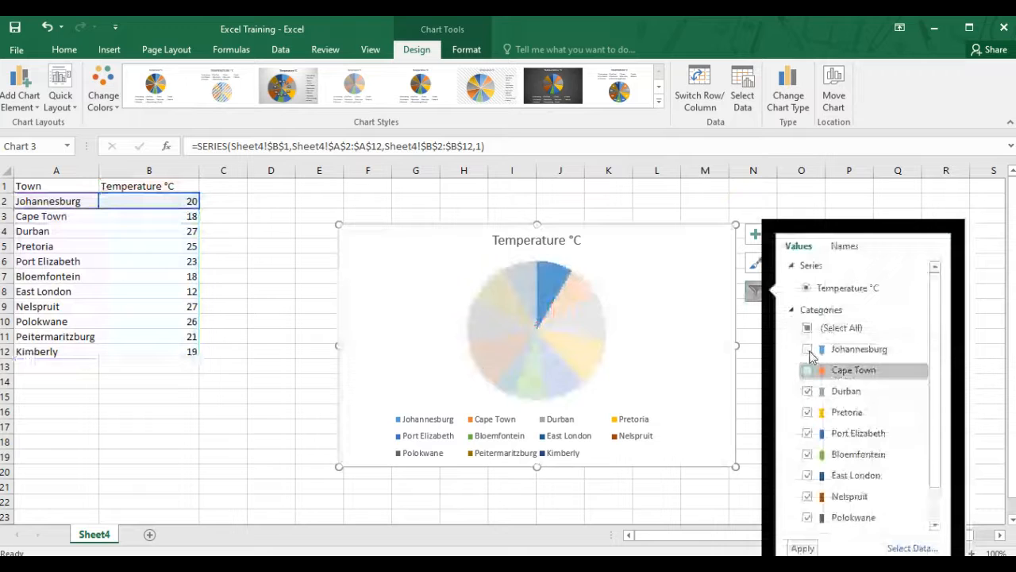
{"action": "left_click", "coordinate": [808, 392]}
{"action": "left_click", "coordinate": [808, 412]}
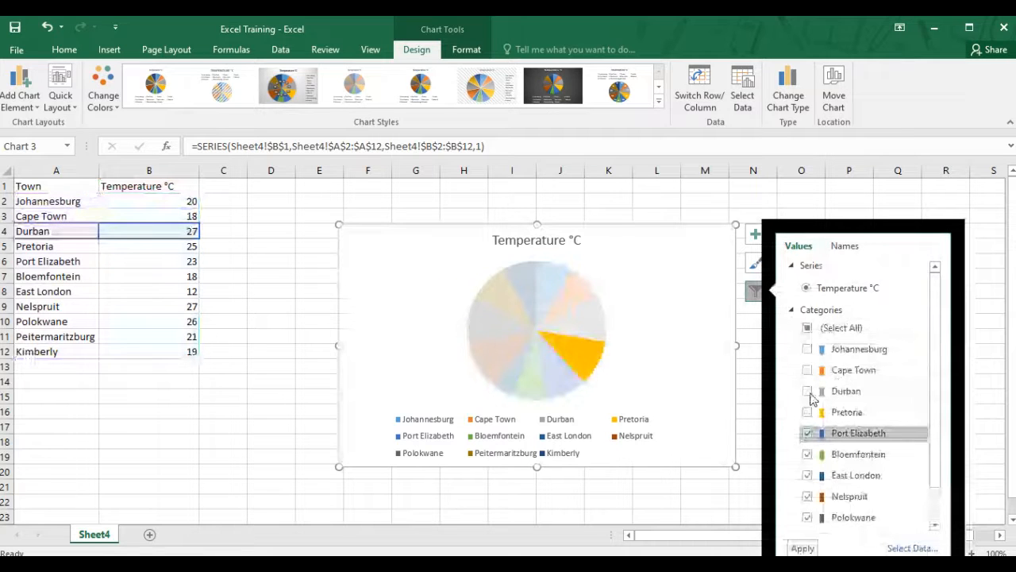
{"action": "left_click", "coordinate": [826, 433]}
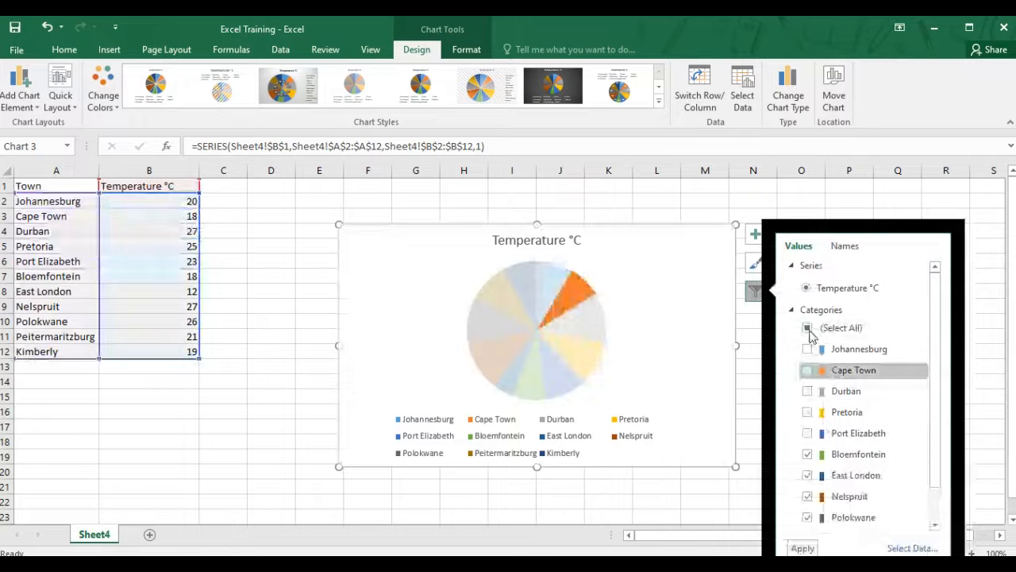
{"action": "left_click", "coordinate": [802, 548]}
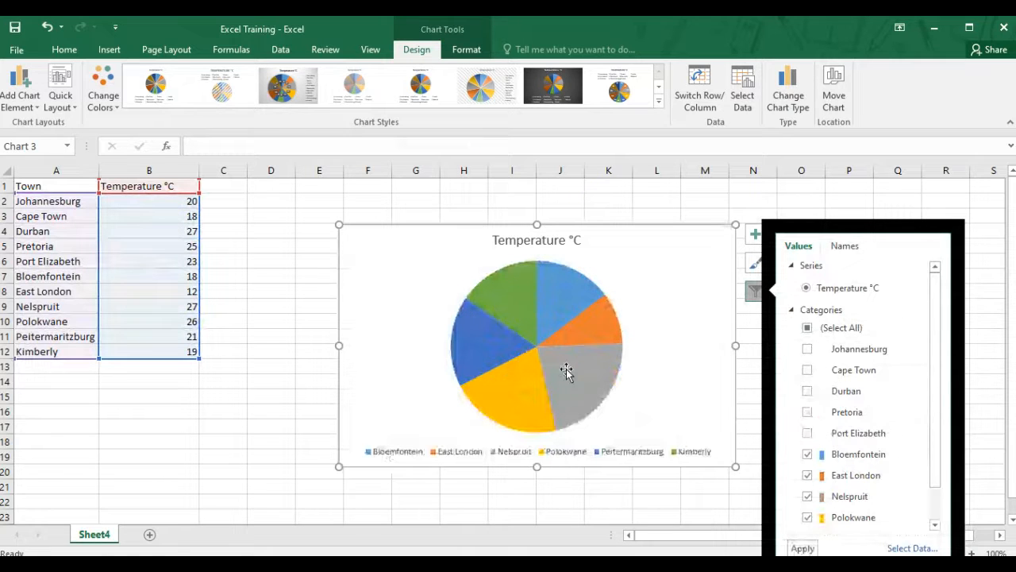
{"action": "mouse_move", "coordinate": [538, 304]}
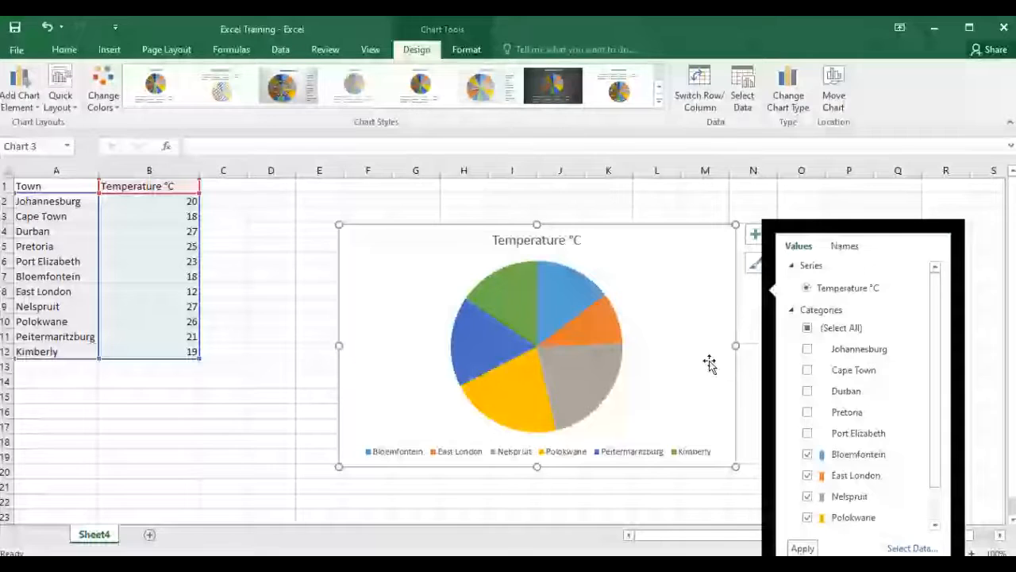
{"action": "left_click", "coordinate": [709, 363]}
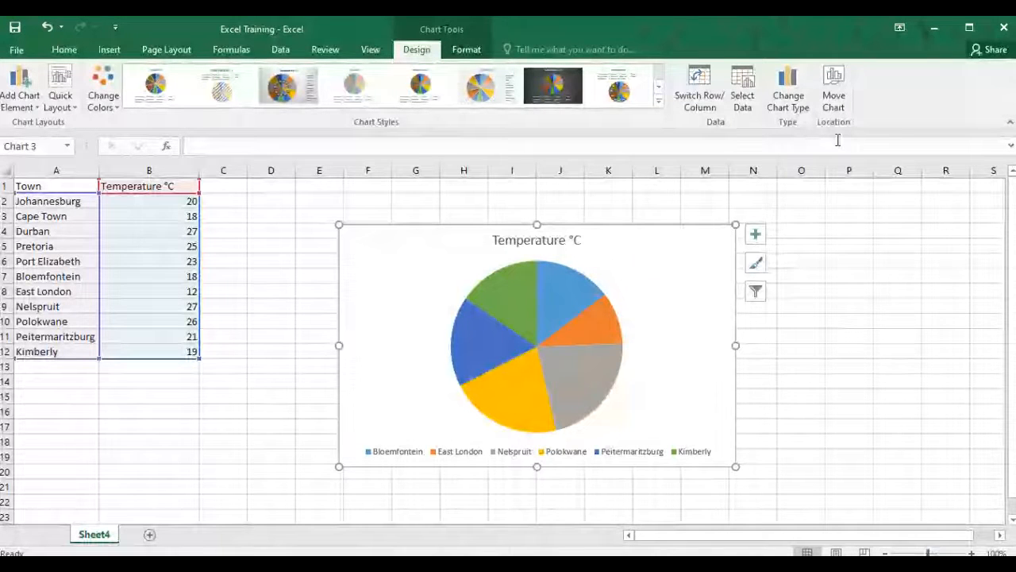
Move the chart to a new sheet named Temperatures
{"action": "left_click", "coordinate": [833, 97]}
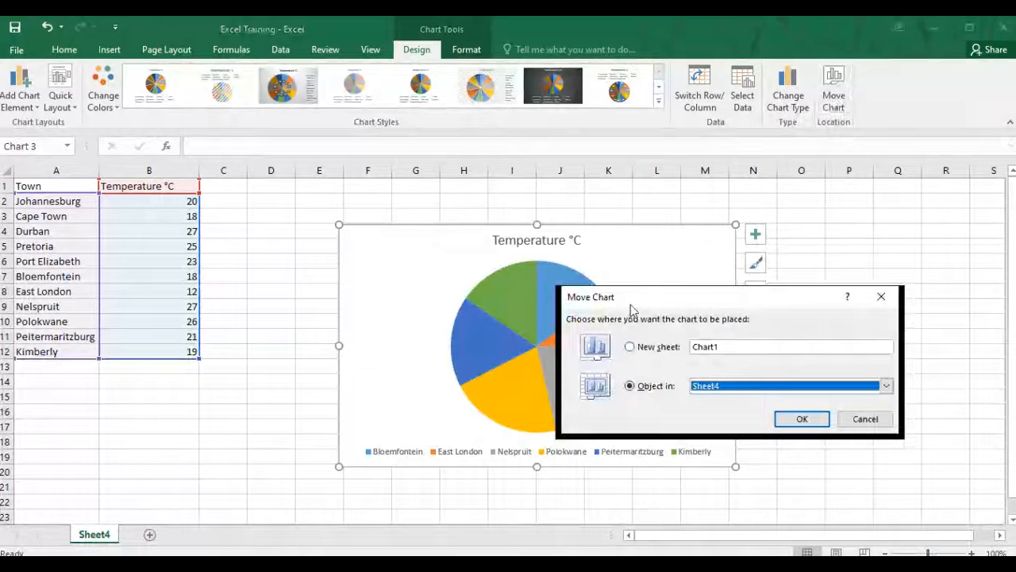
{"action": "left_click", "coordinate": [631, 348]}
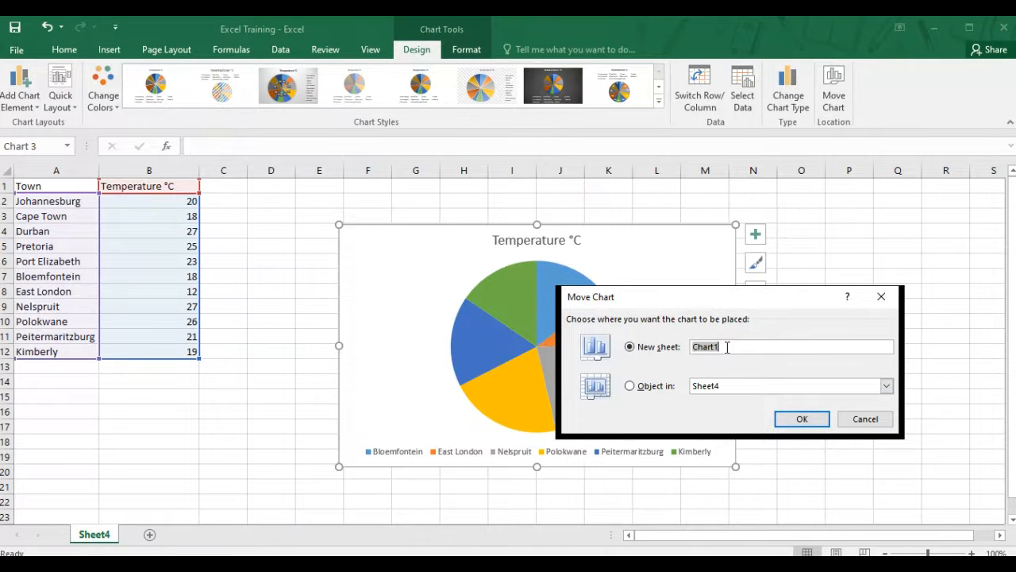
{"action": "key", "text": "BackSpace"}
{"action": "type", "text": "Temp"}
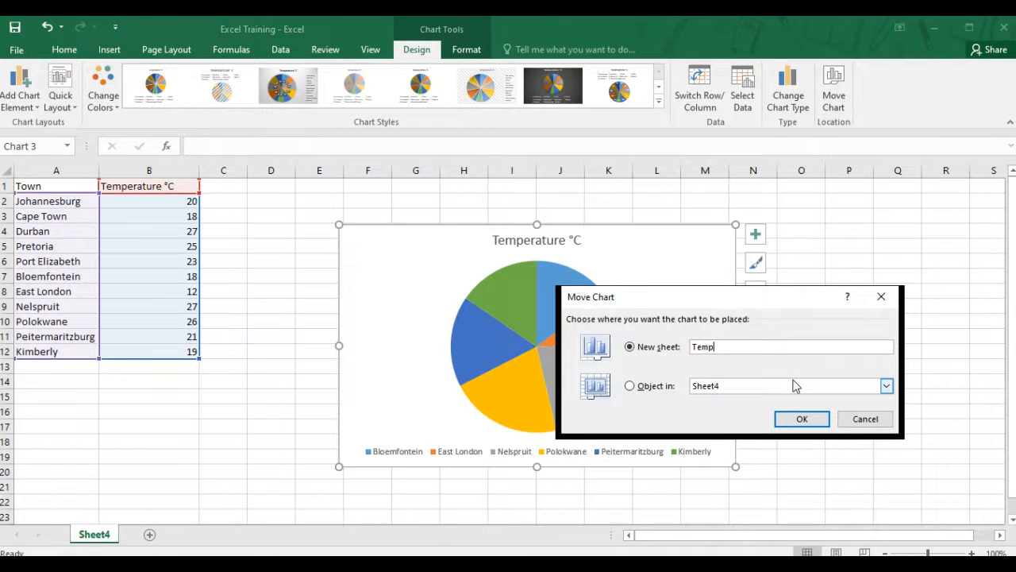
{"action": "type", "text": "eratures"}
{"action": "left_click", "coordinate": [812, 421]}
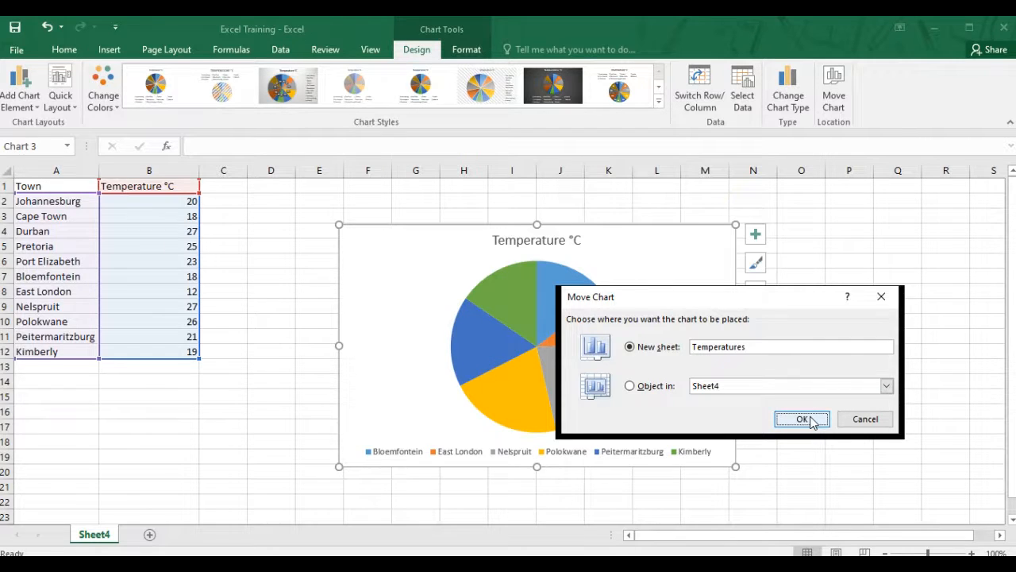
{"action": "left_click", "coordinate": [811, 422]}
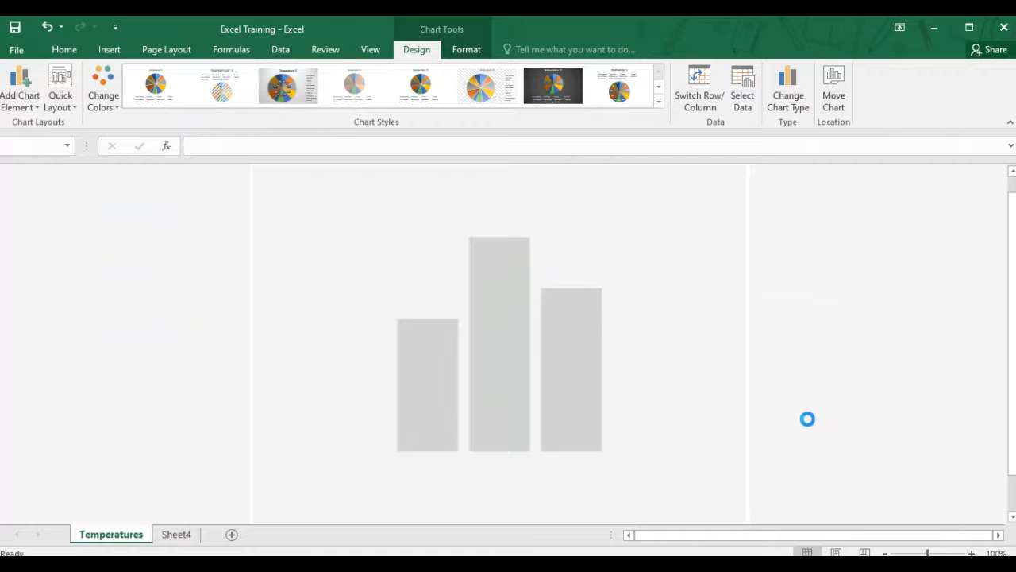